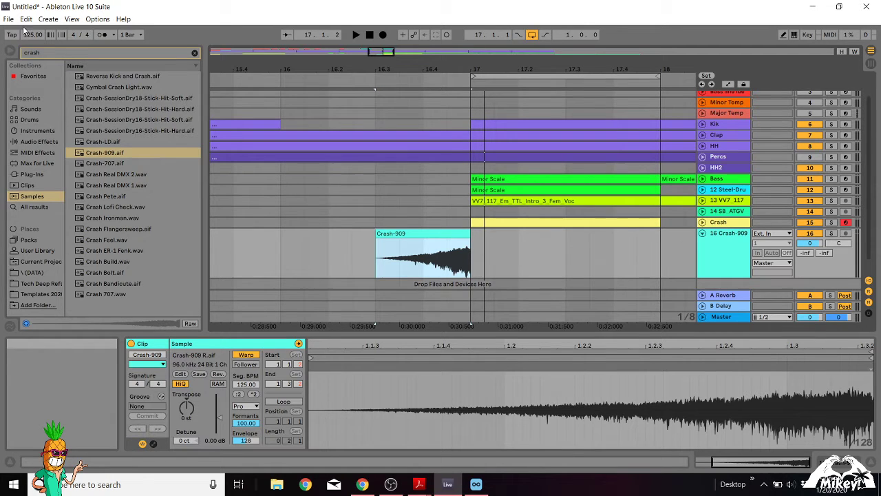
# Collapse the sample browser panel so the arrangement spans the full window width
pyautogui.click(11, 50)
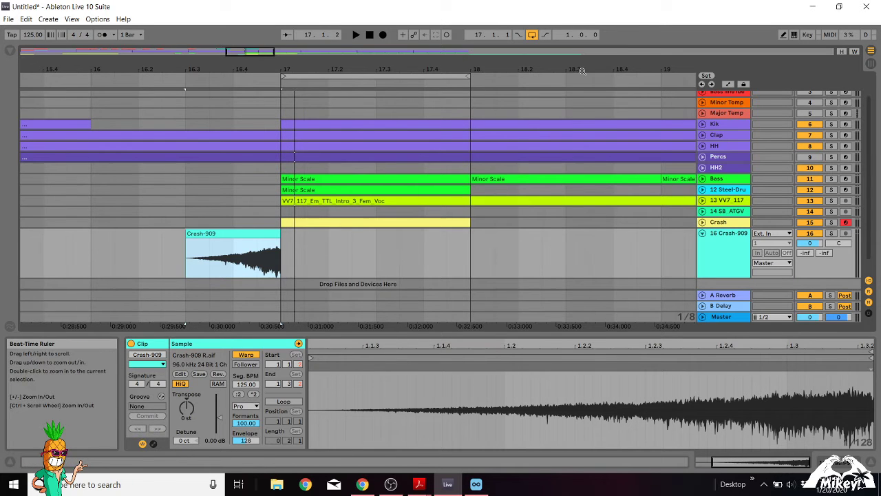
# Zoom out to the whole arrangement, swap tracks 13/14 and back, and show the Crash-909 Simpler in Device View
pyautogui.moveTo(582, 69); pyautogui.dragTo(374, 272)
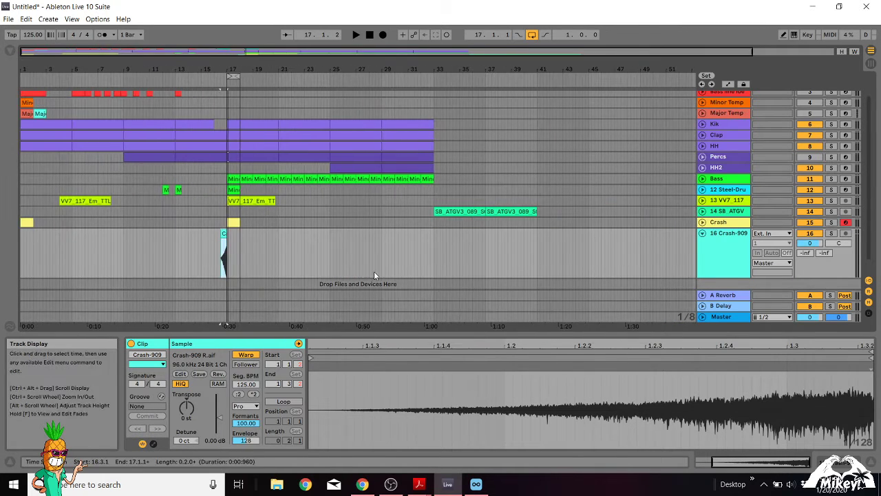
pyautogui.click(509, 212)
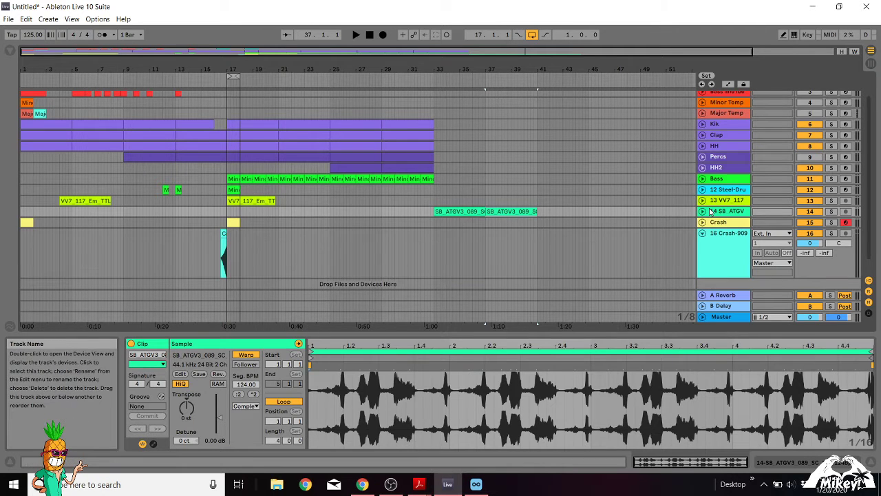
pyautogui.moveTo(711, 211); pyautogui.dragTo(714, 200)
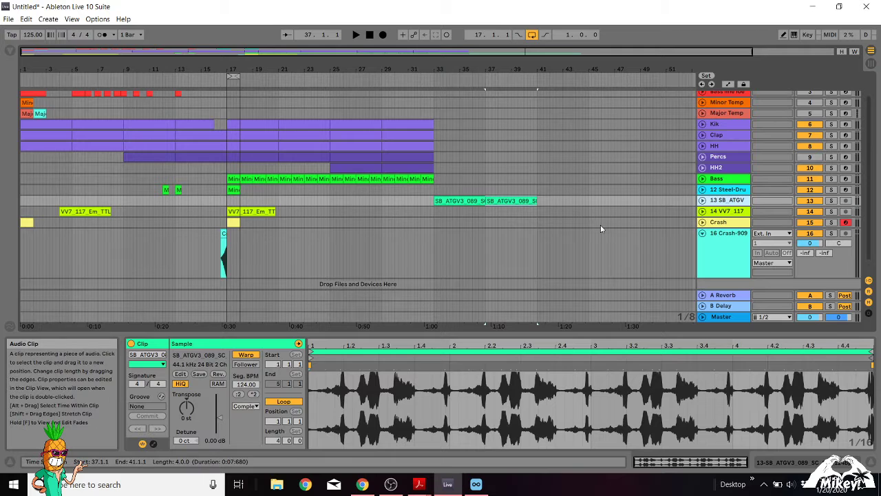
pyautogui.click(712, 213)
pyautogui.moveTo(712, 213); pyautogui.dragTo(712, 199)
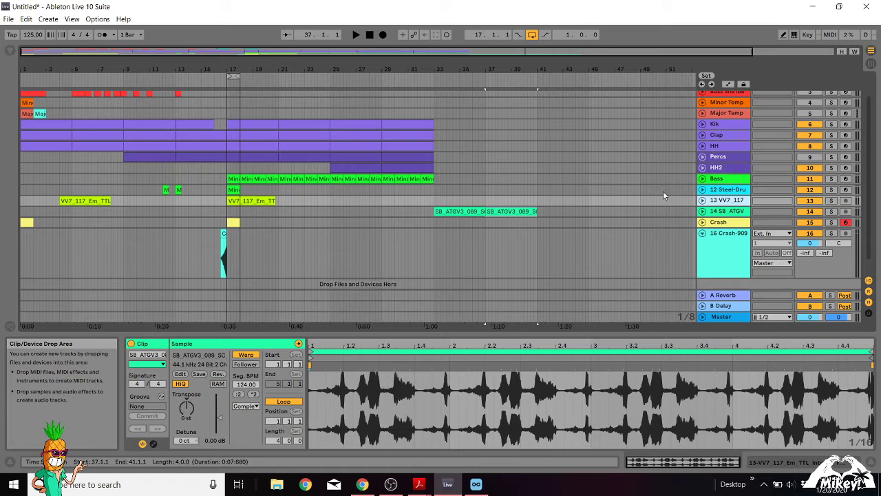
pyautogui.click(719, 222)
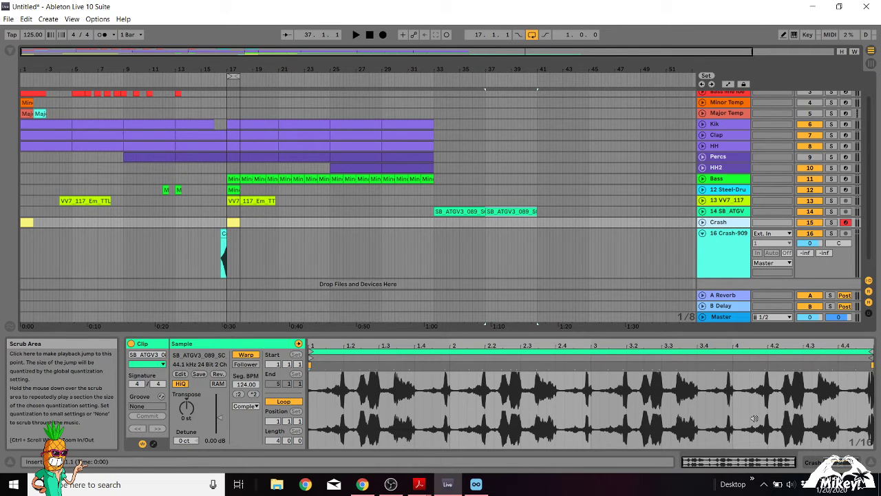
pyautogui.click(812, 462)
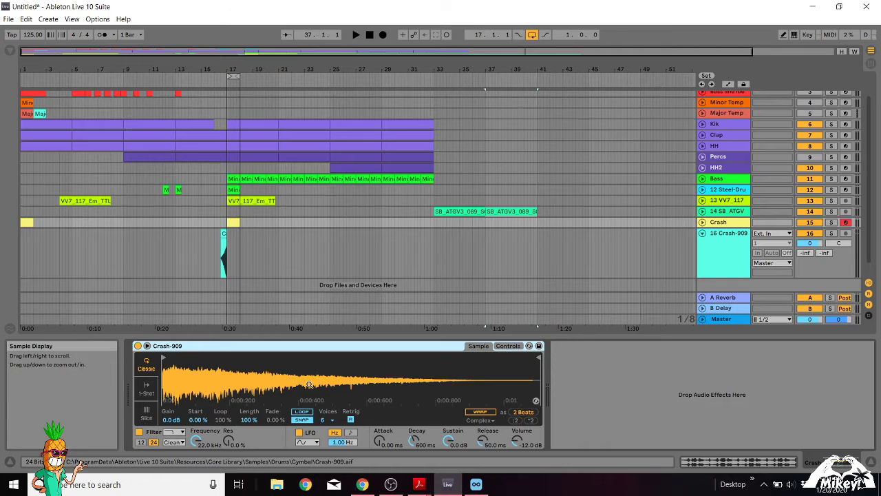
# Reopen the browser, enlarge the detail view, and select the reversed Crash-909 R.aif clip on track 16
pyautogui.click(10, 50)
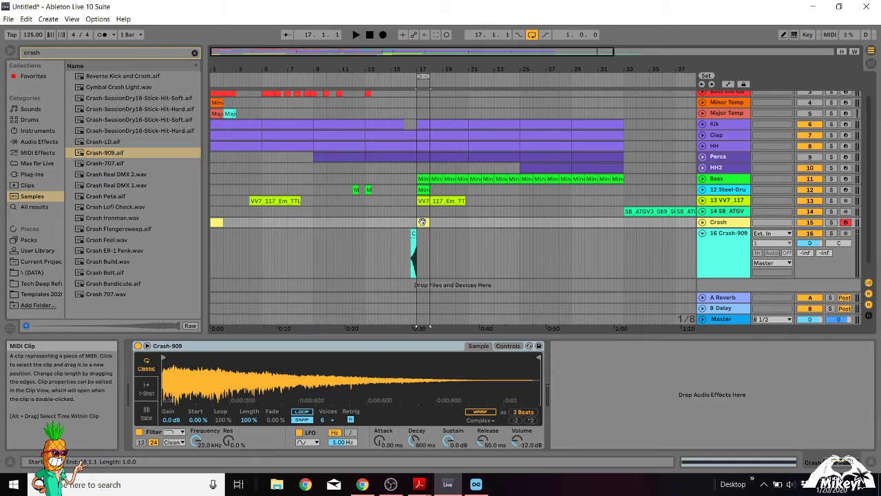
pyautogui.click(422, 222)
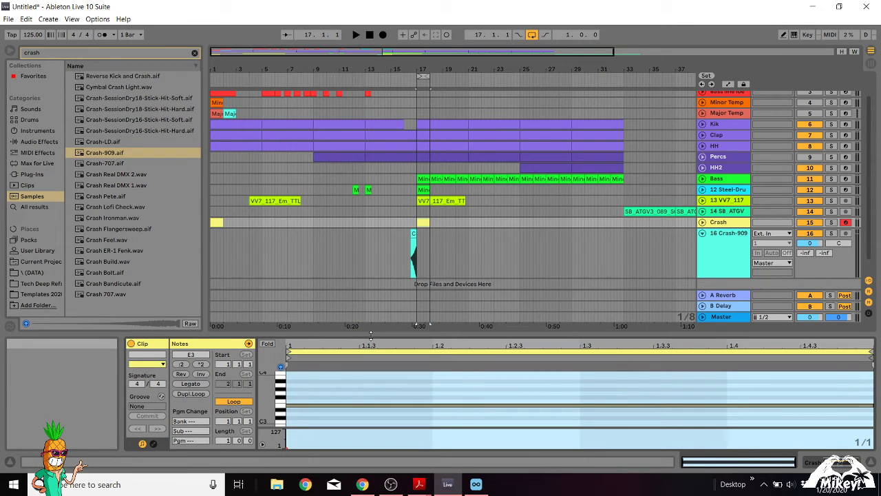
pyautogui.moveTo(372, 339); pyautogui.dragTo(373, 241)
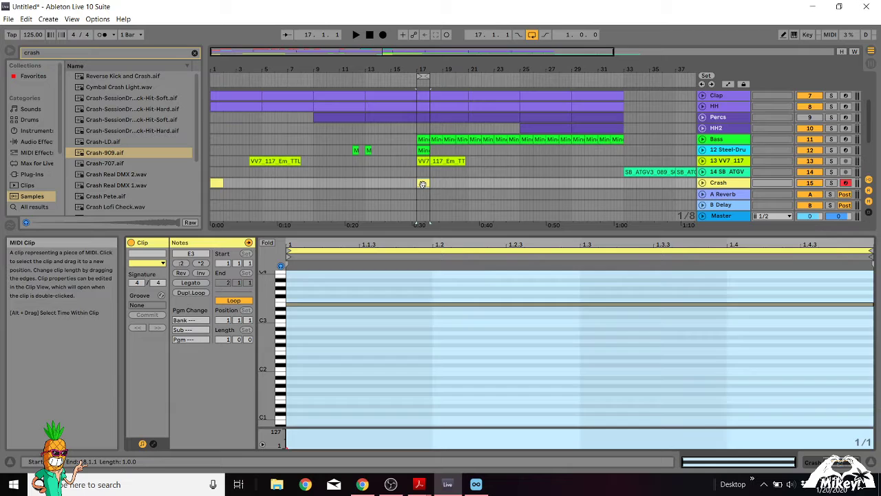
pyautogui.moveTo(423, 184); pyautogui.dragTo(417, 193)
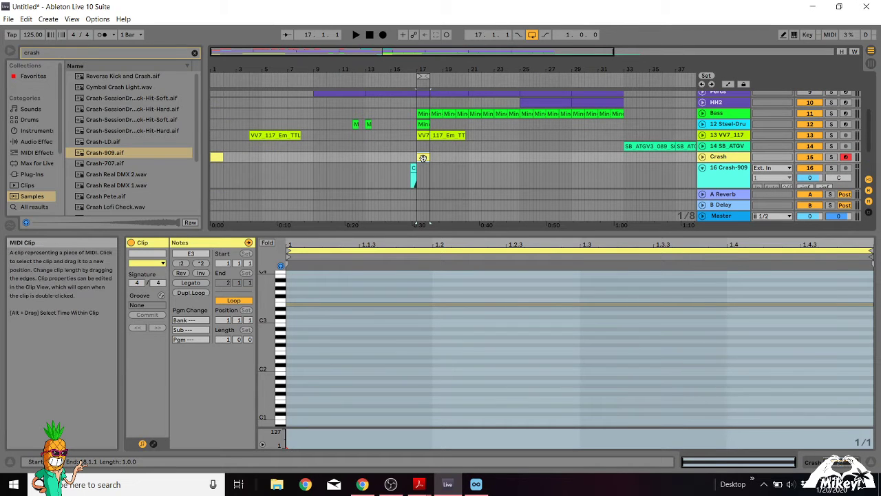
pyautogui.click(412, 168)
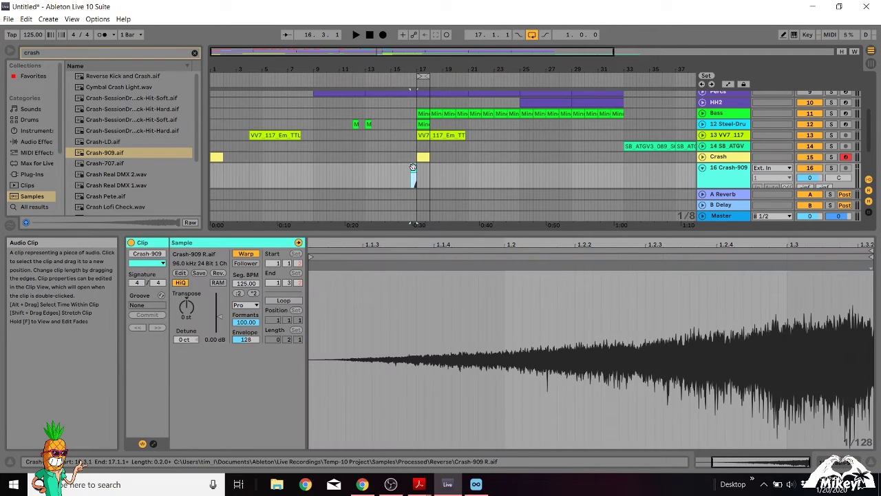
# Fold track 16, heighten the arrangement, zoom in around bar 17, then unfold track 16
pyautogui.click(703, 169)
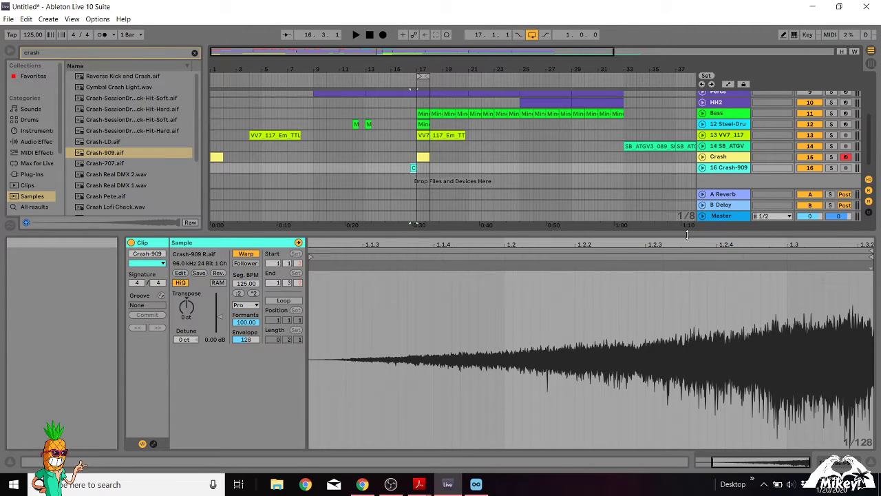
pyautogui.moveTo(693, 233); pyautogui.dragTo(693, 305)
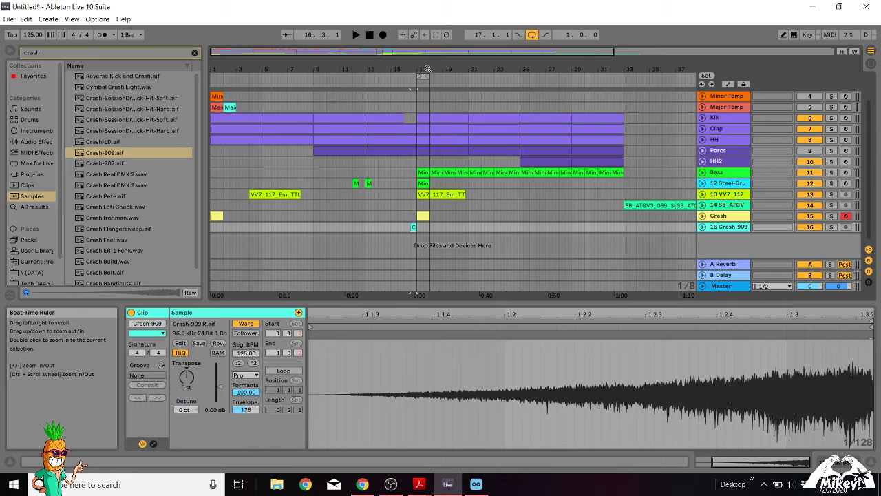
pyautogui.moveTo(410, 69); pyautogui.dragTo(365, 111)
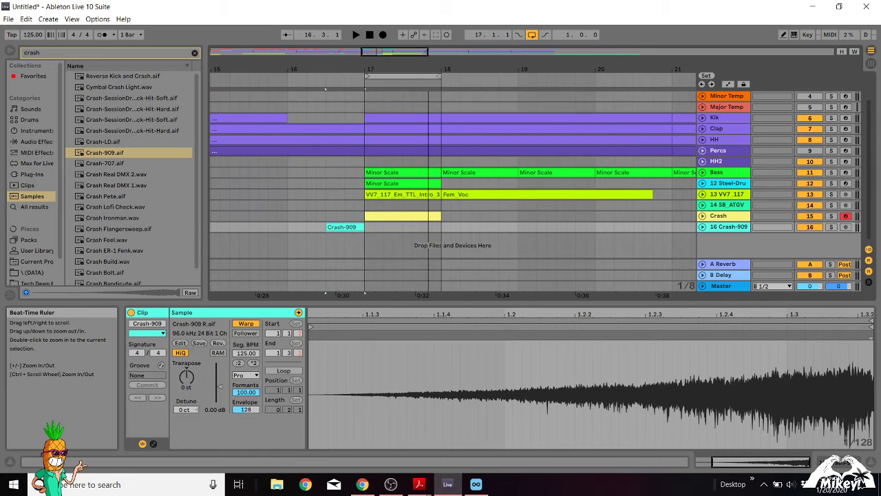
pyautogui.click(703, 228)
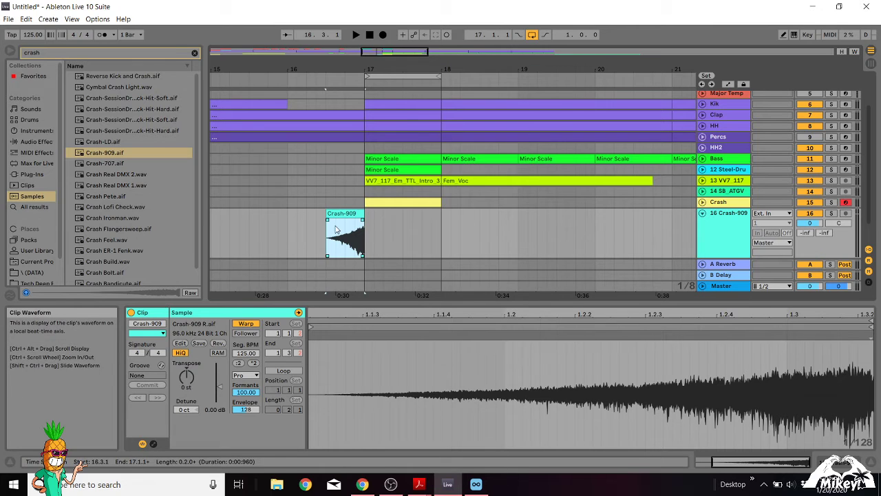
# Switch the arrangement grid to a 1-bar fixed grid and place the insert marker at bar 18
pyautogui.rightClick(314, 229)
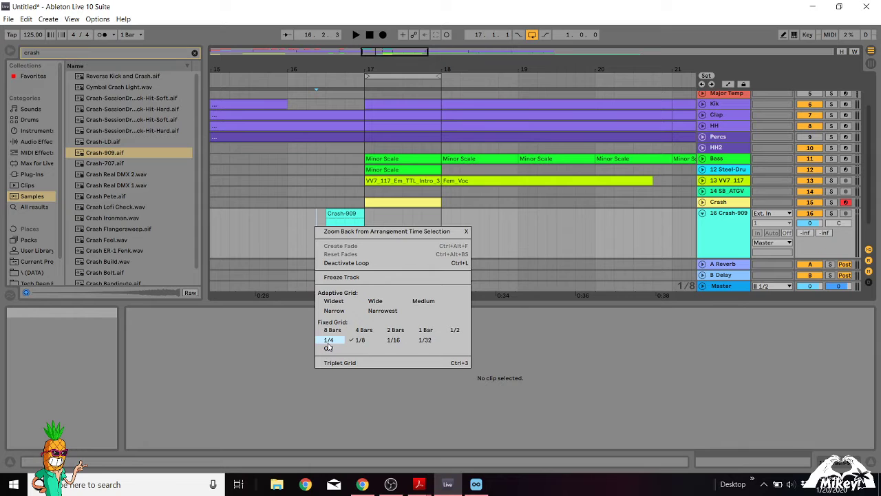
pyautogui.click(329, 349)
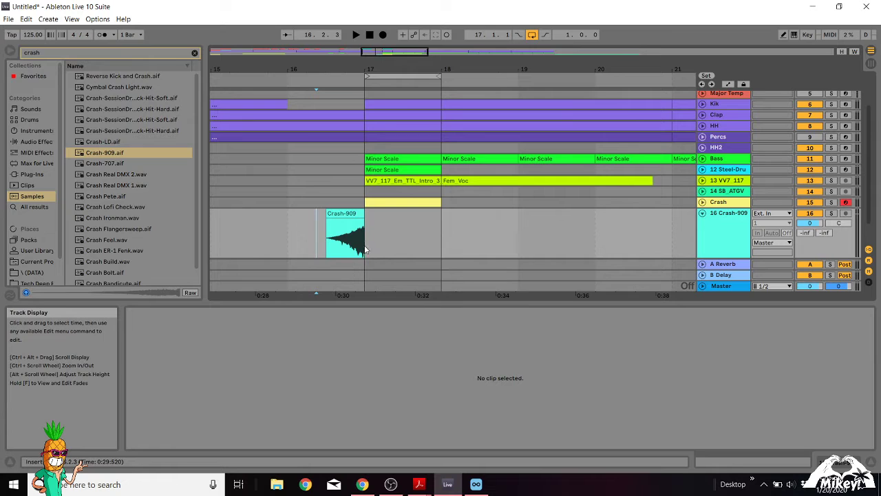
pyautogui.rightClick(312, 233)
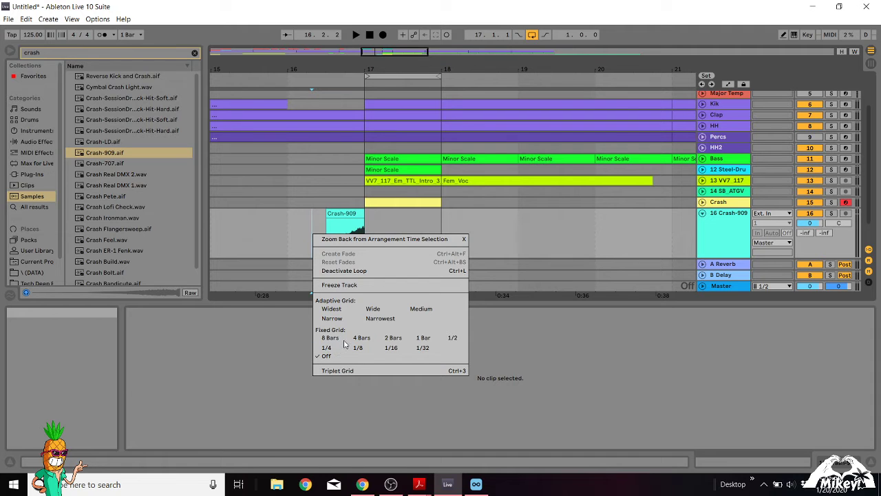
pyautogui.click(423, 337)
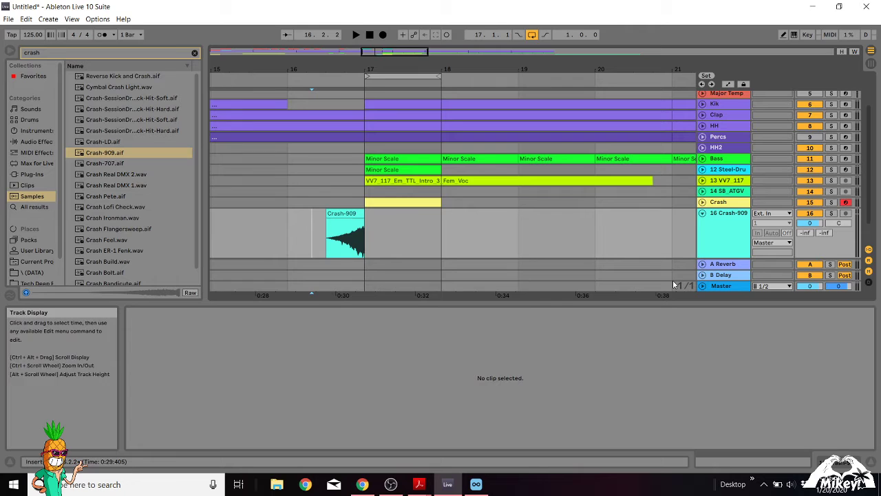
pyautogui.click(446, 220)
# Toggle the grid off and back to 1-bar fixed grid, then fold the Crash-909 track
pyautogui.rightClick(472, 242)
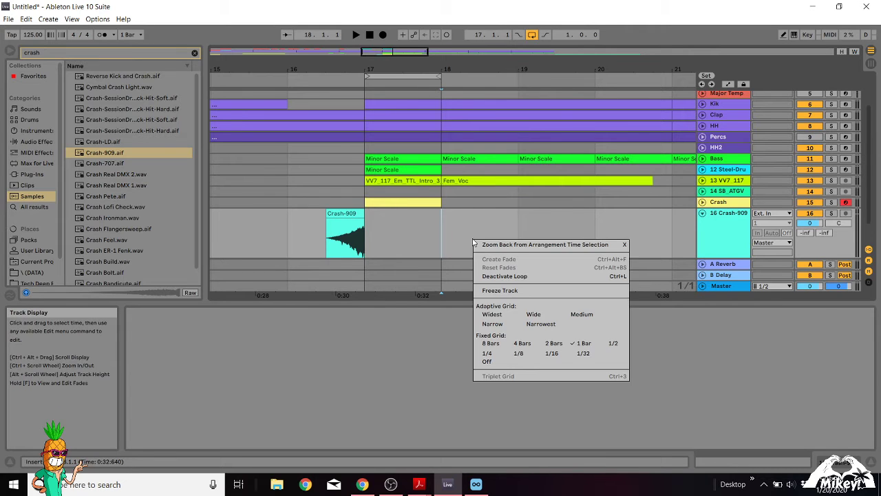
pyautogui.click(481, 363)
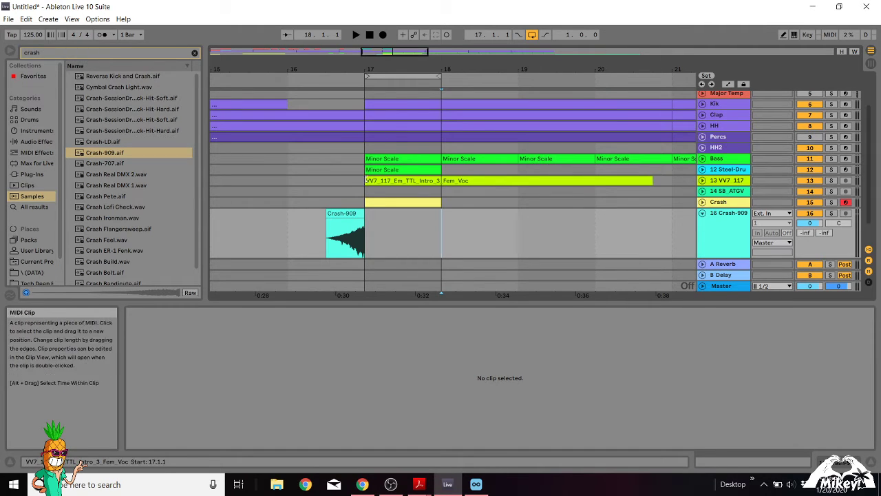
pyautogui.rightClick(381, 232)
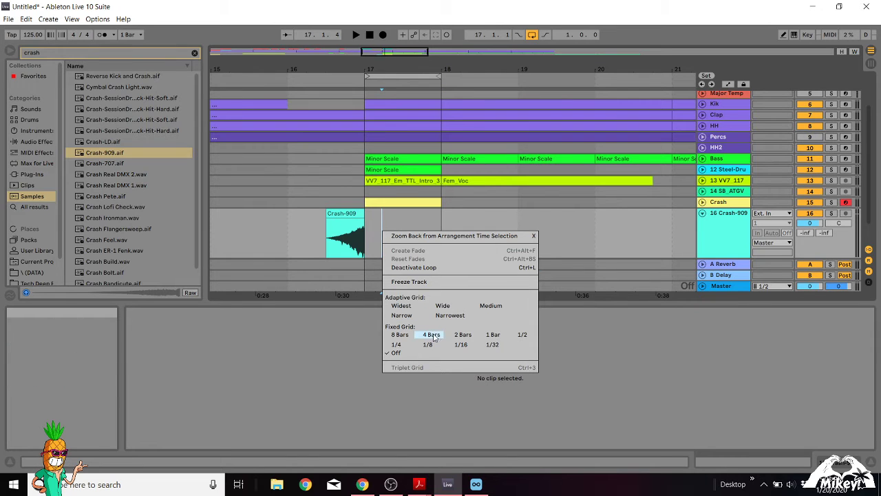
pyautogui.click(487, 336)
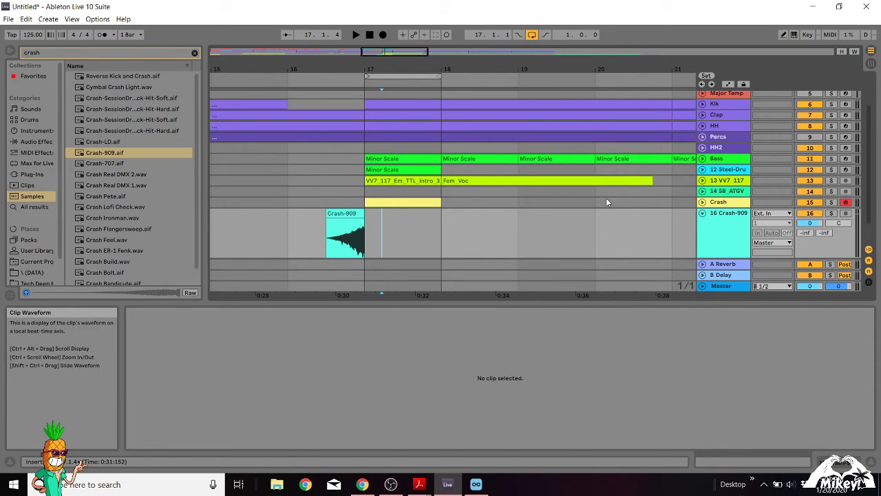
pyautogui.click(703, 215)
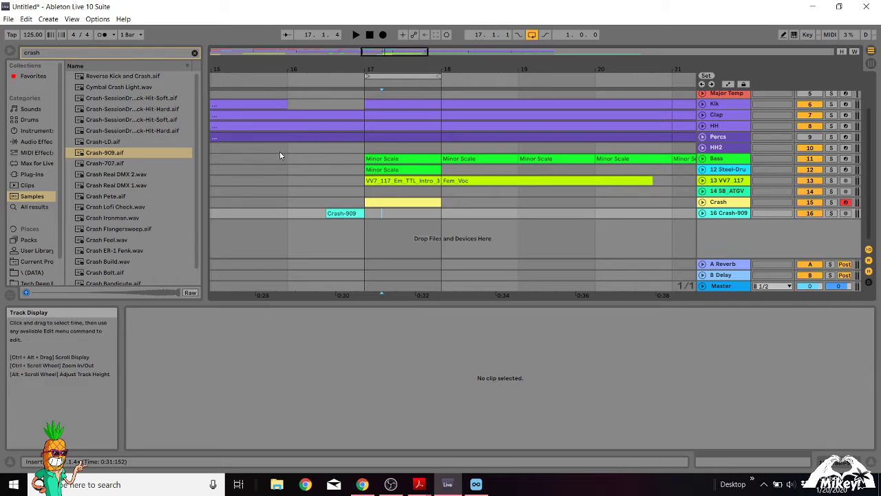
# Search the browser for 'white' and preview Riser White Noise.wav
pyautogui.click(108, 54)
pyautogui.doubleClick(108, 54)
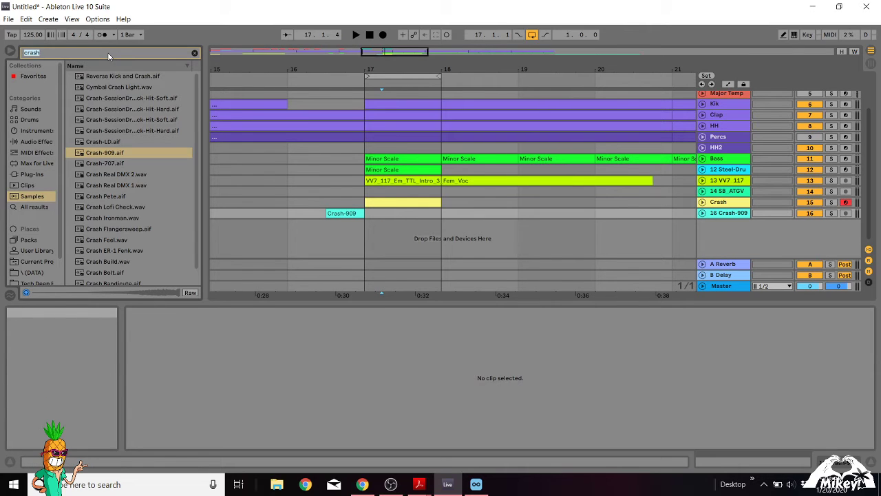
pyautogui.write('white')
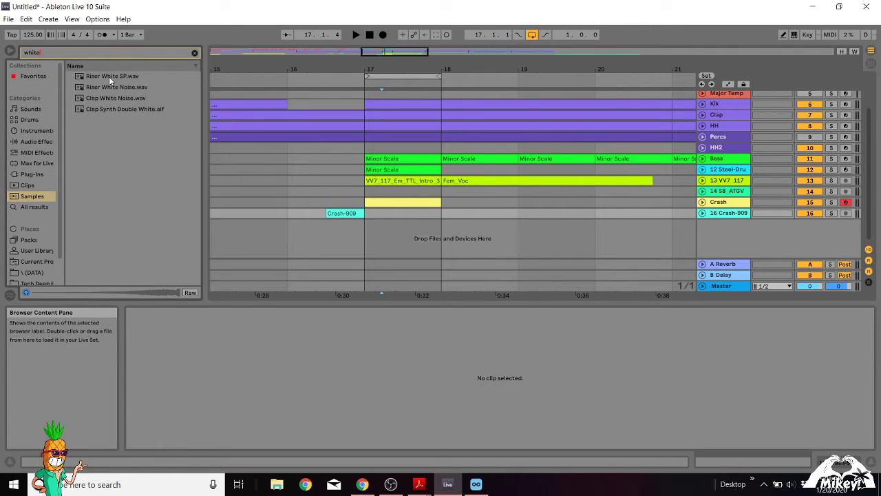
pyautogui.click(116, 87)
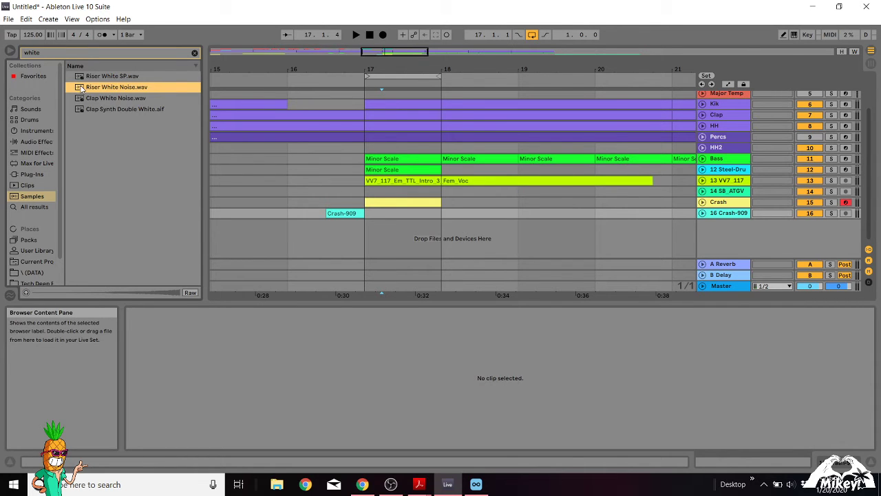
# Drop the white-noise riser on a new track, place it at bars 15–17, and fold it
pyautogui.moveTo(82, 88); pyautogui.dragTo(294, 233)
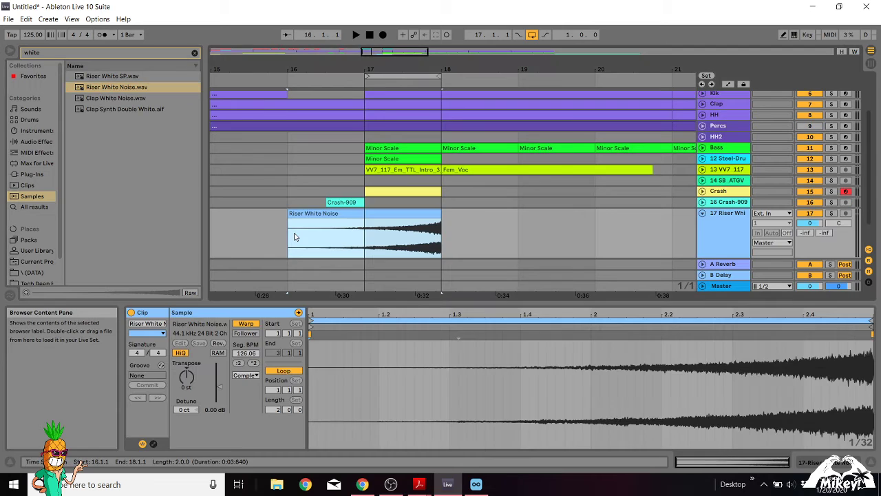
pyautogui.moveTo(397, 224); pyautogui.dragTo(366, 222)
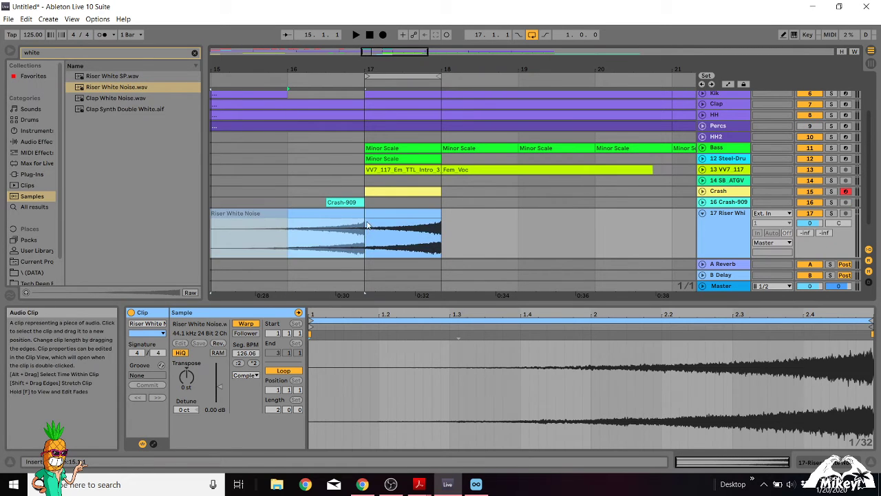
pyautogui.click(703, 214)
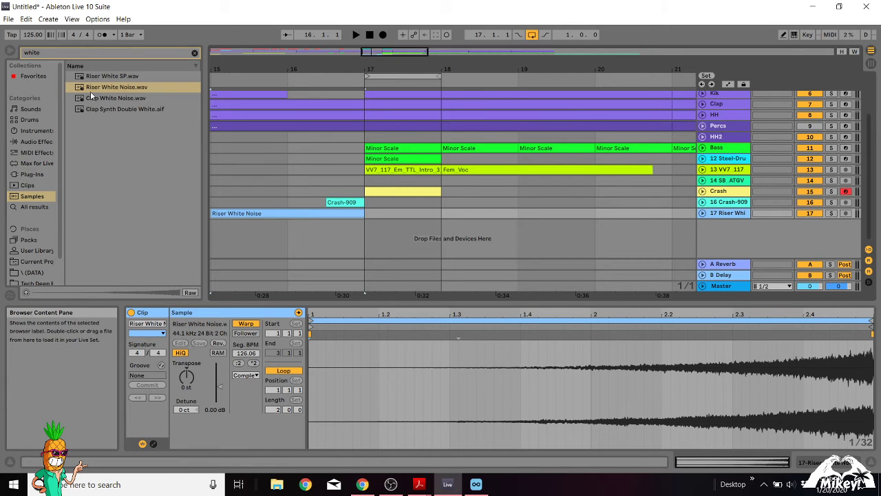
# Add Riser White Noise.wav on track 18, reverse it, and place it at bars 17–19
pyautogui.moveTo(83, 87); pyautogui.dragTo(248, 239)
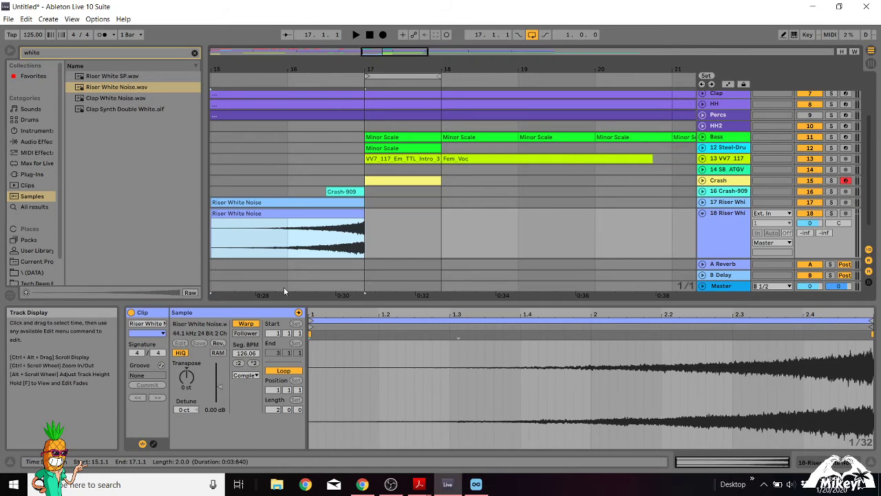
pyautogui.click(218, 343)
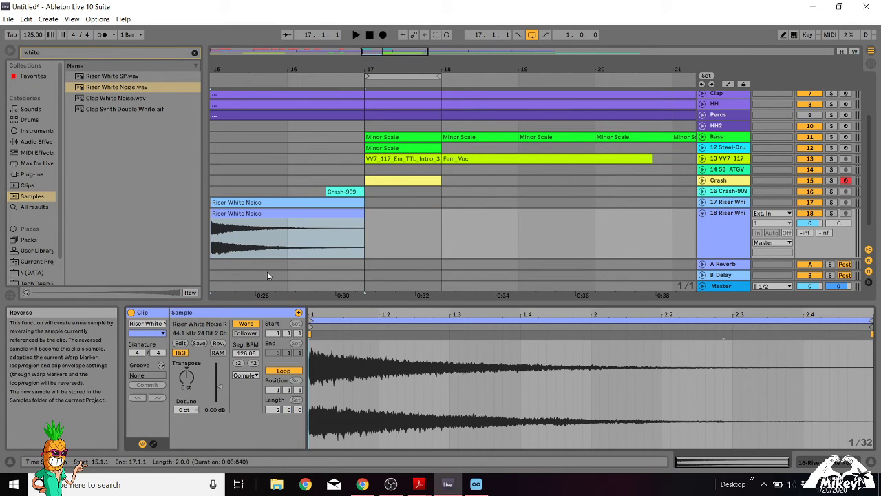
pyautogui.moveTo(284, 216); pyautogui.dragTo(422, 225)
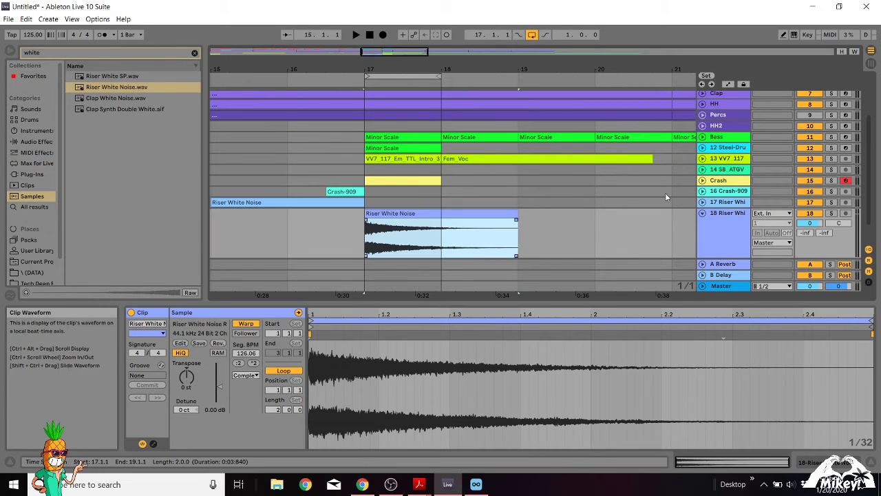
pyautogui.click(702, 213)
pyautogui.click(703, 202)
pyautogui.press('Right')
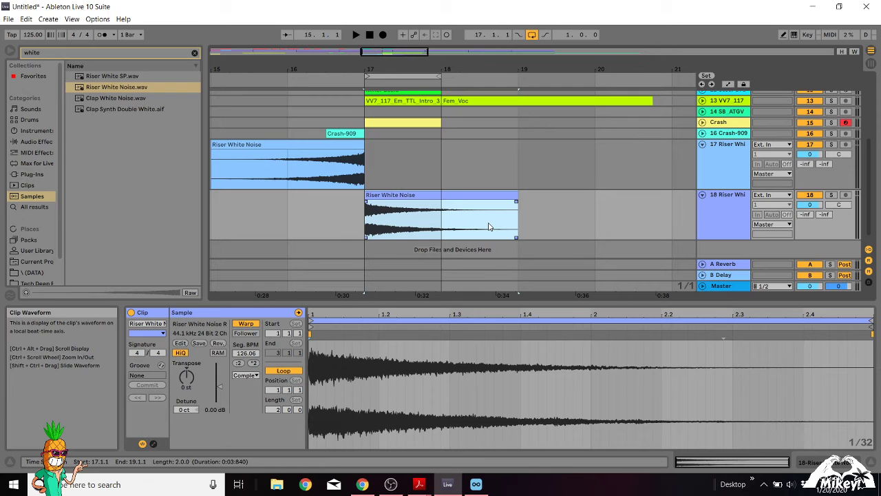
# Fold both riser tracks, hide the browser, and zoom out on the arrangement
pyautogui.click(703, 145)
pyautogui.click(703, 156)
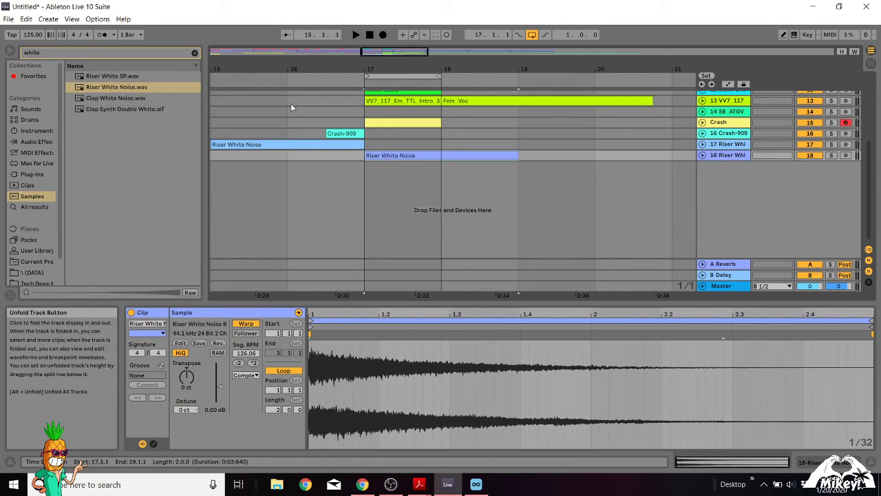
pyautogui.click(9, 52)
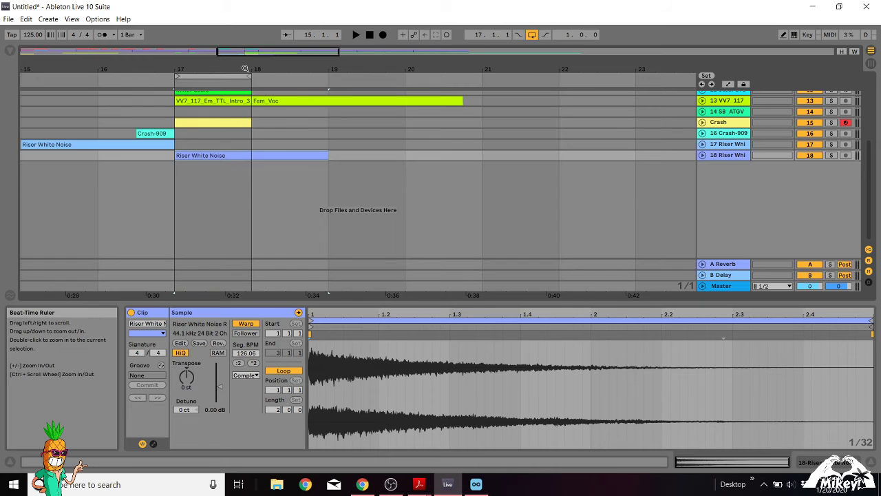
pyautogui.moveTo(243, 67); pyautogui.dragTo(306, 46)
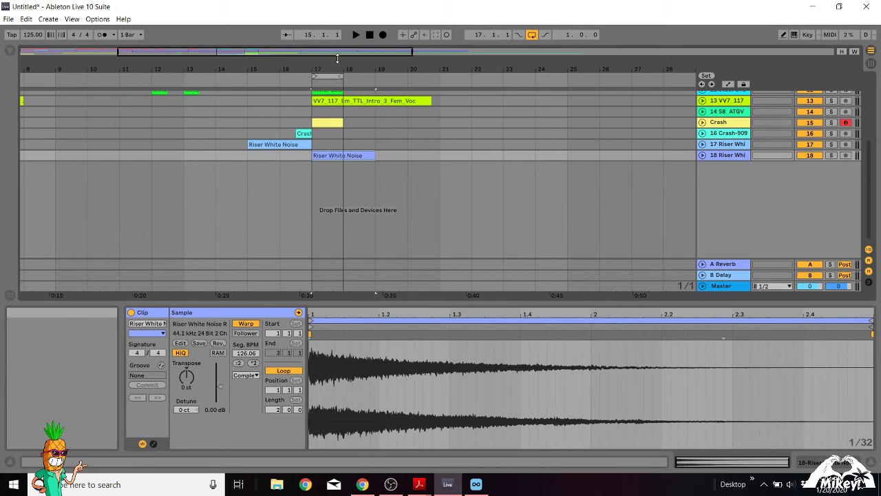
pyautogui.scroll(5, 382, 172)
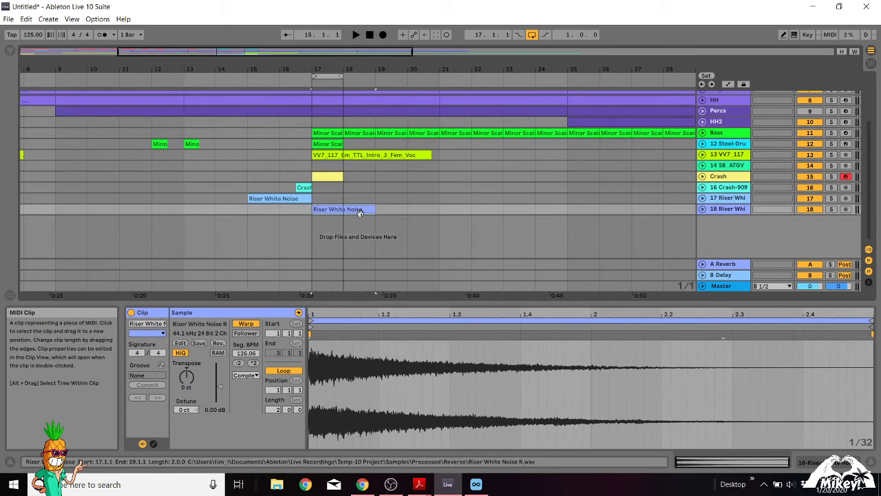
pyautogui.scroll(2, 335, 133)
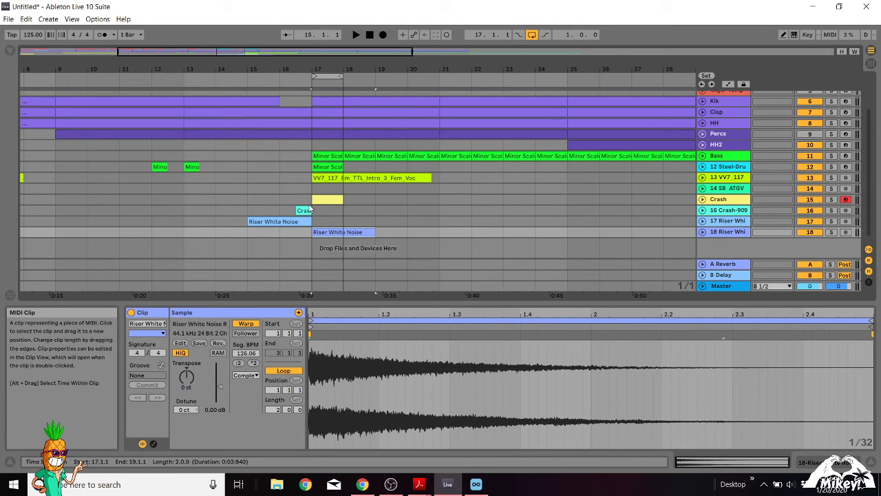
# Recolour the Minor Scale clip on the Steel-Drum track cyan
pyautogui.click(330, 167)
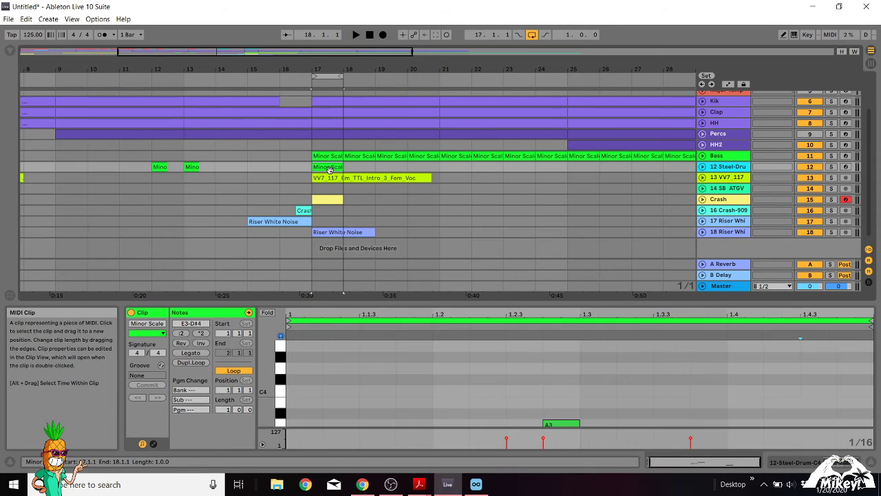
pyautogui.rightClick(329, 168)
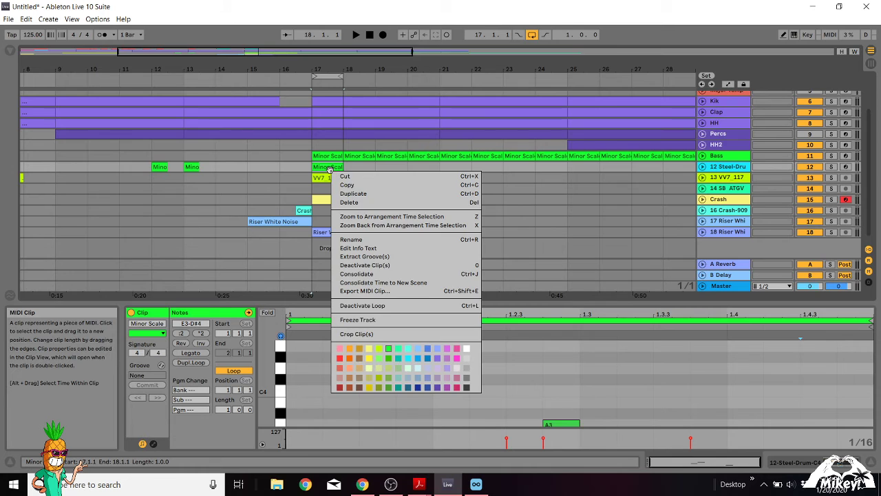
pyautogui.click(409, 365)
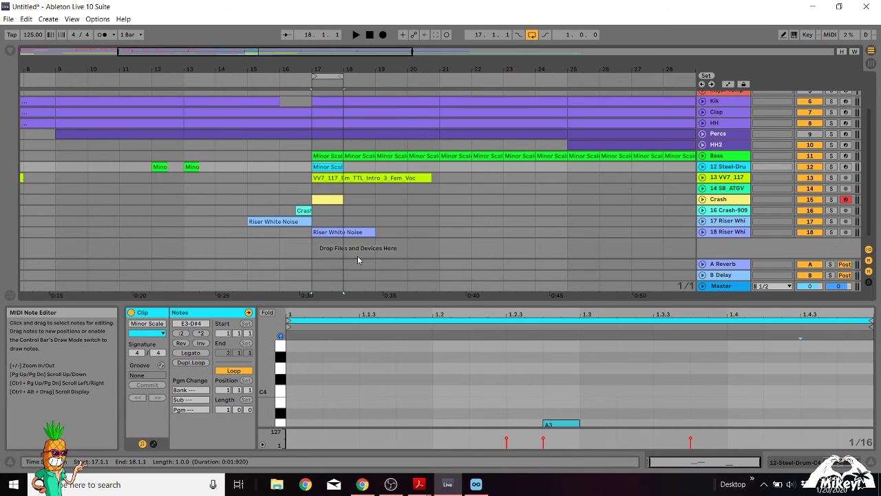
pyautogui.click(389, 177)
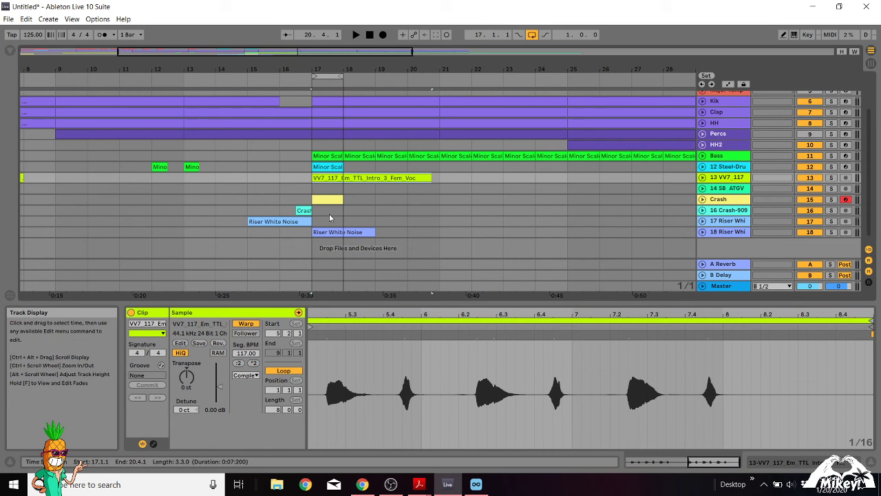
pyautogui.click(726, 212)
# Colour the Crash-909 clip and the rising Riser White Noise clip yellow
pyautogui.rightClick(727, 214)
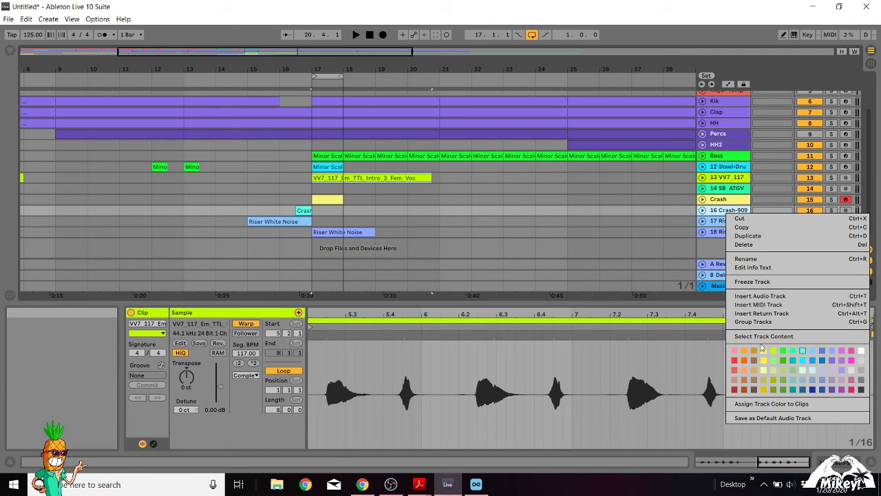
pyautogui.press('Escape')
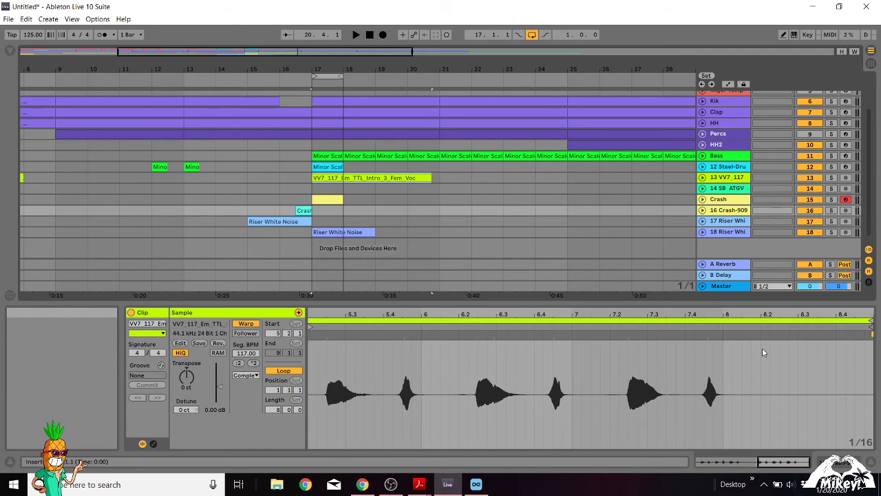
pyautogui.rightClick(303, 210)
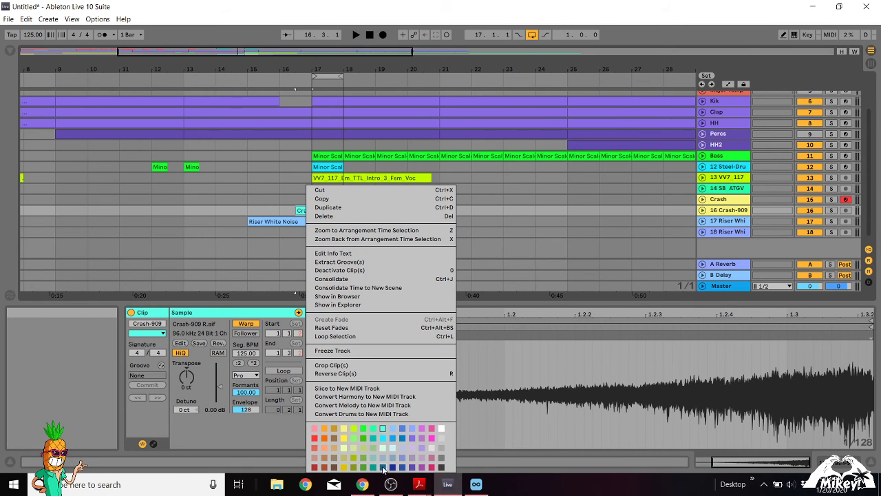
pyautogui.click(343, 443)
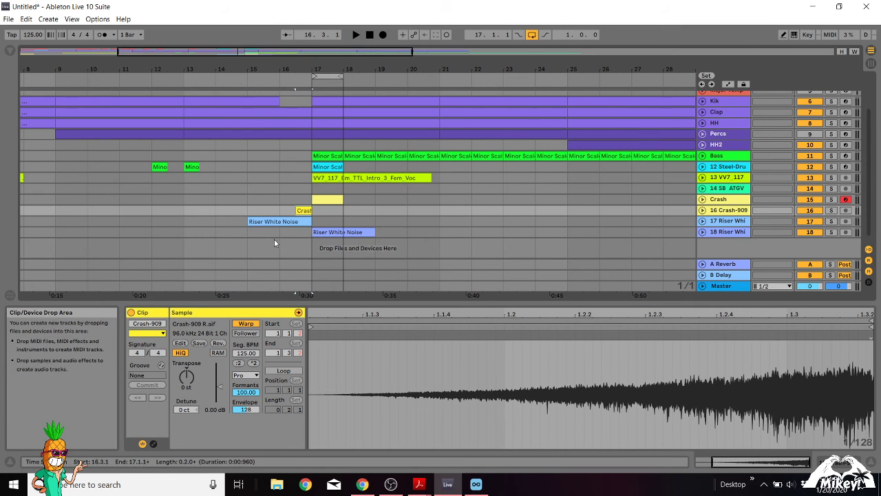
pyautogui.click(292, 223)
pyautogui.rightClick(286, 222)
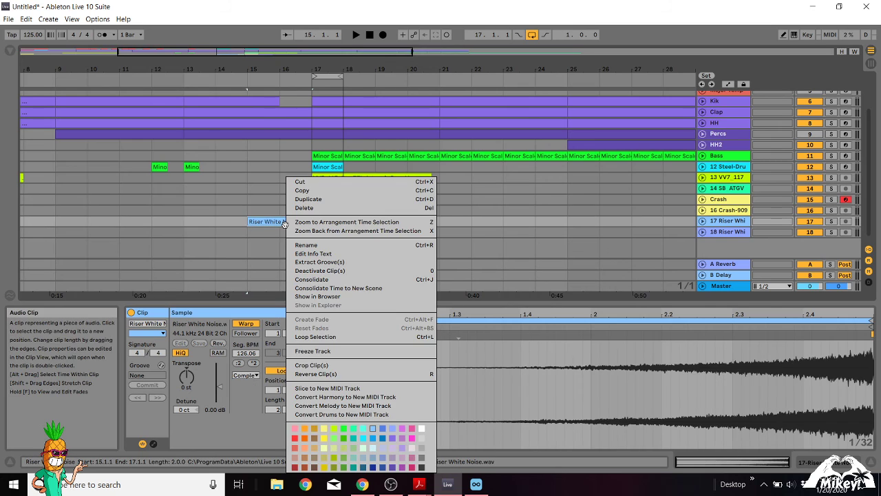
pyautogui.click(323, 446)
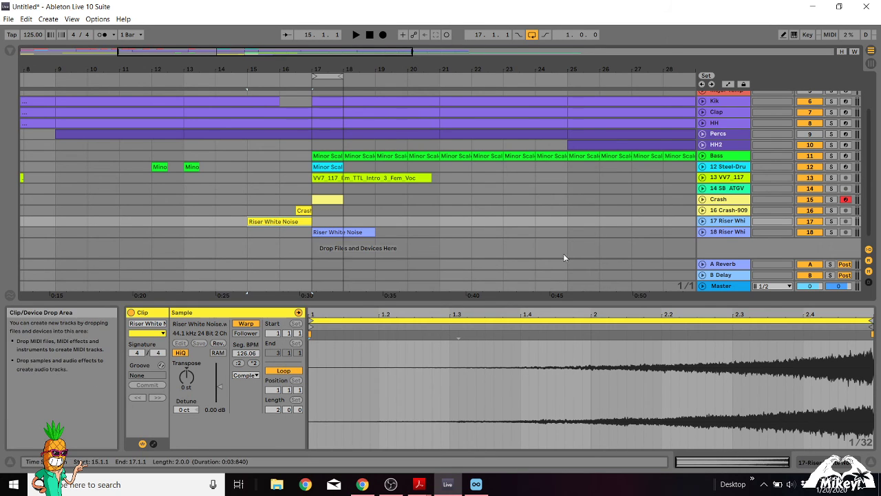
# Colour track 17, the reversed riser clip, and track 18 yellow
pyautogui.rightClick(722, 226)
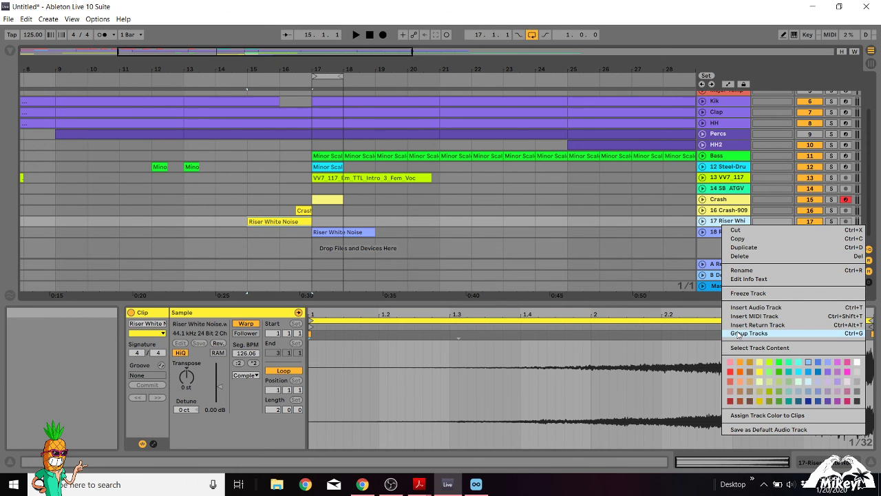
pyautogui.click(761, 372)
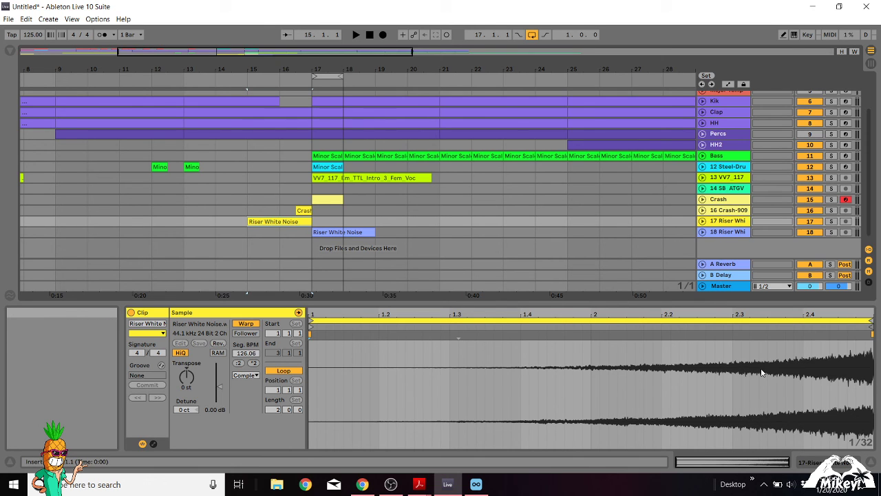
pyautogui.rightClick(321, 232)
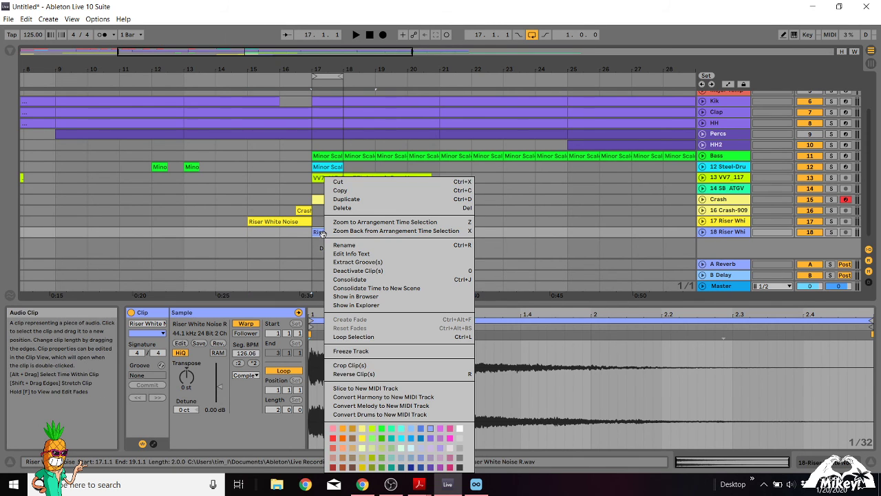
pyautogui.click(365, 439)
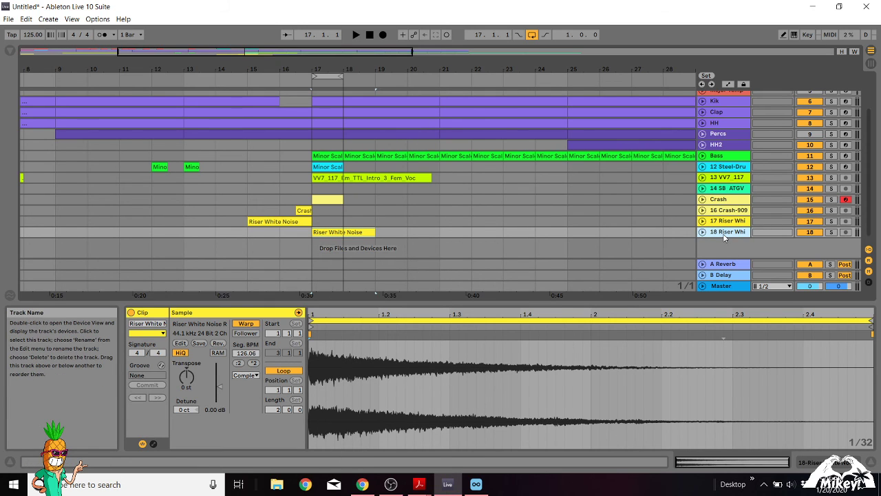
pyautogui.rightClick(725, 236)
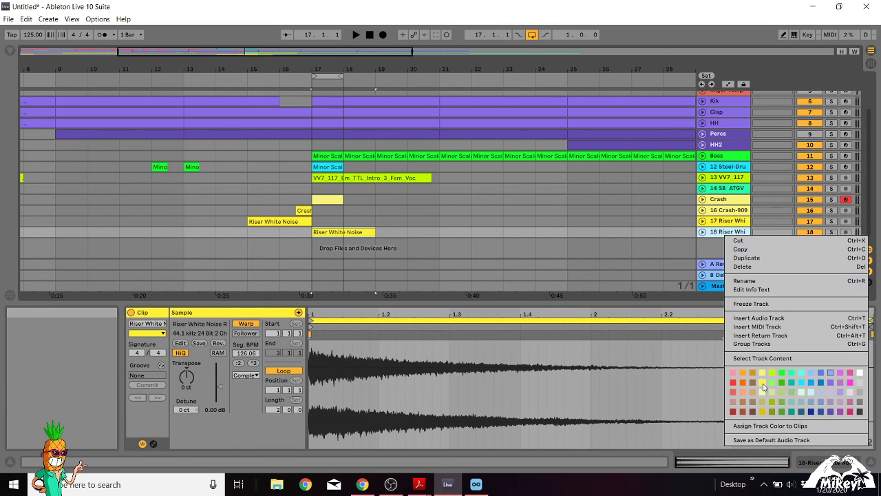
pyautogui.click(763, 384)
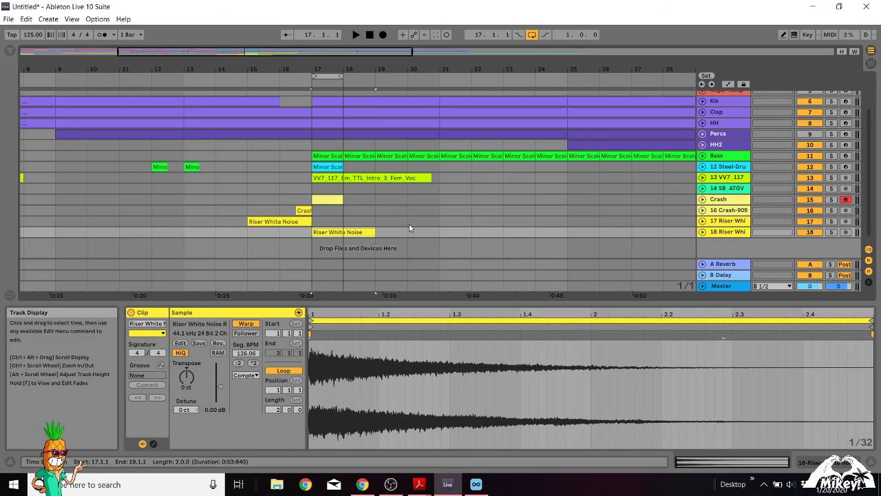
pyautogui.scroll(-1, 326, 278)
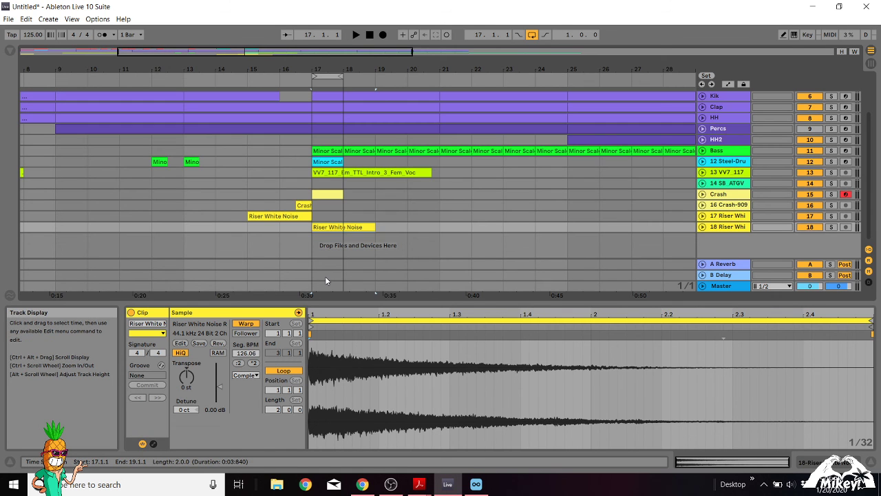